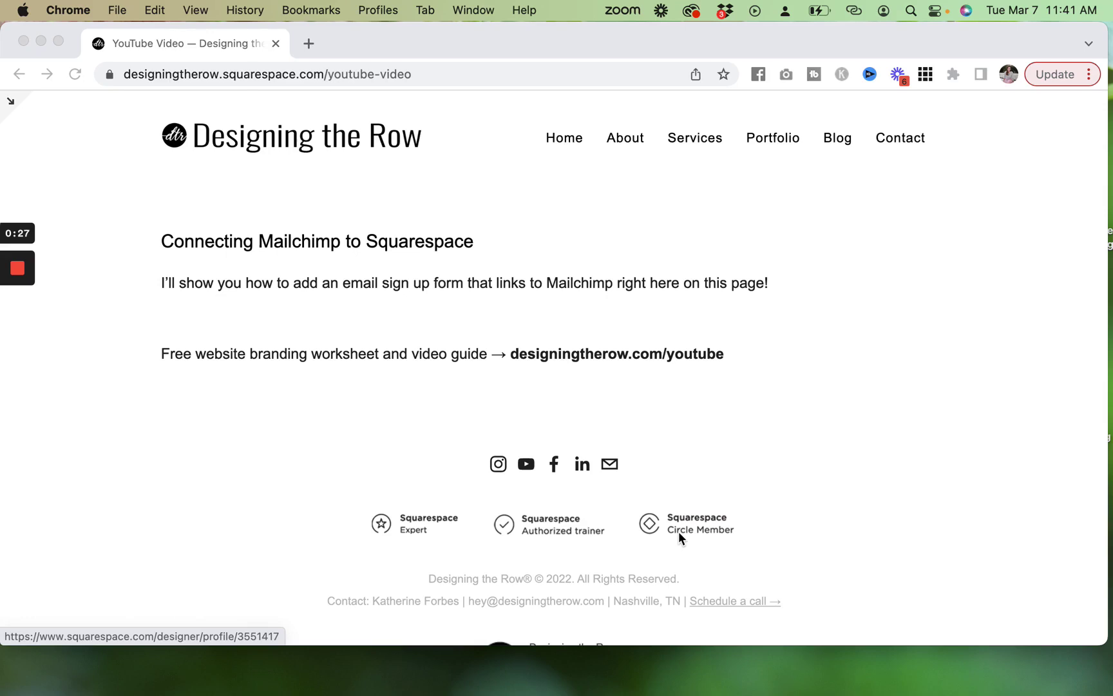
Edit the YouTube Video page and insert a Newsletter block below the intro text.
click(47, 131)
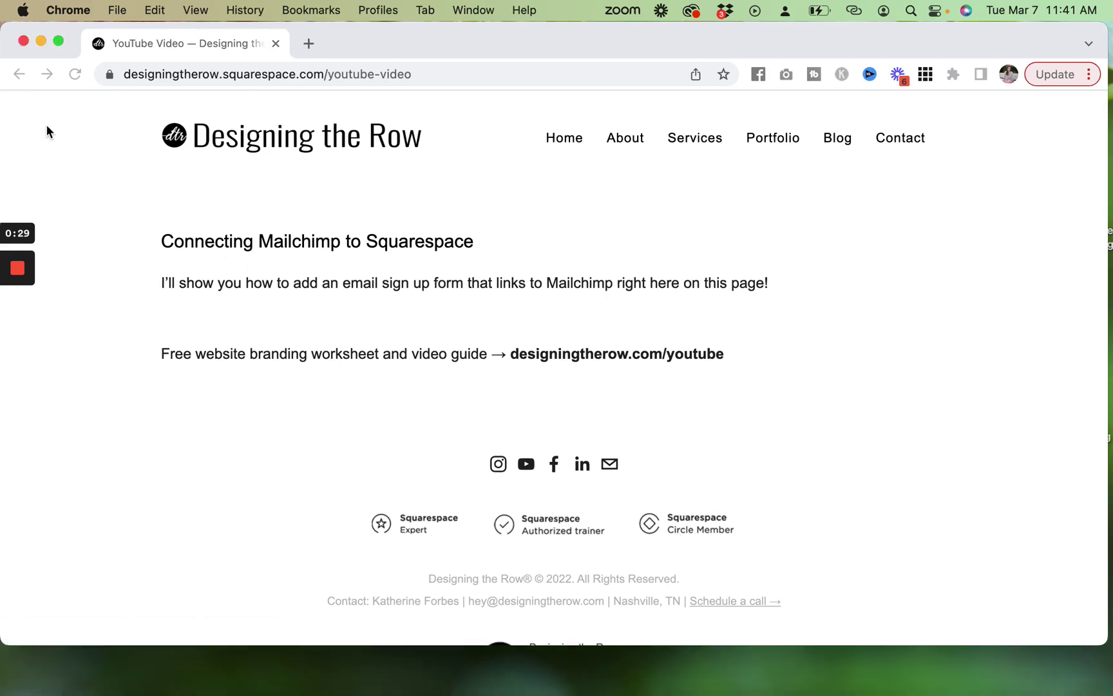
key(Escape)
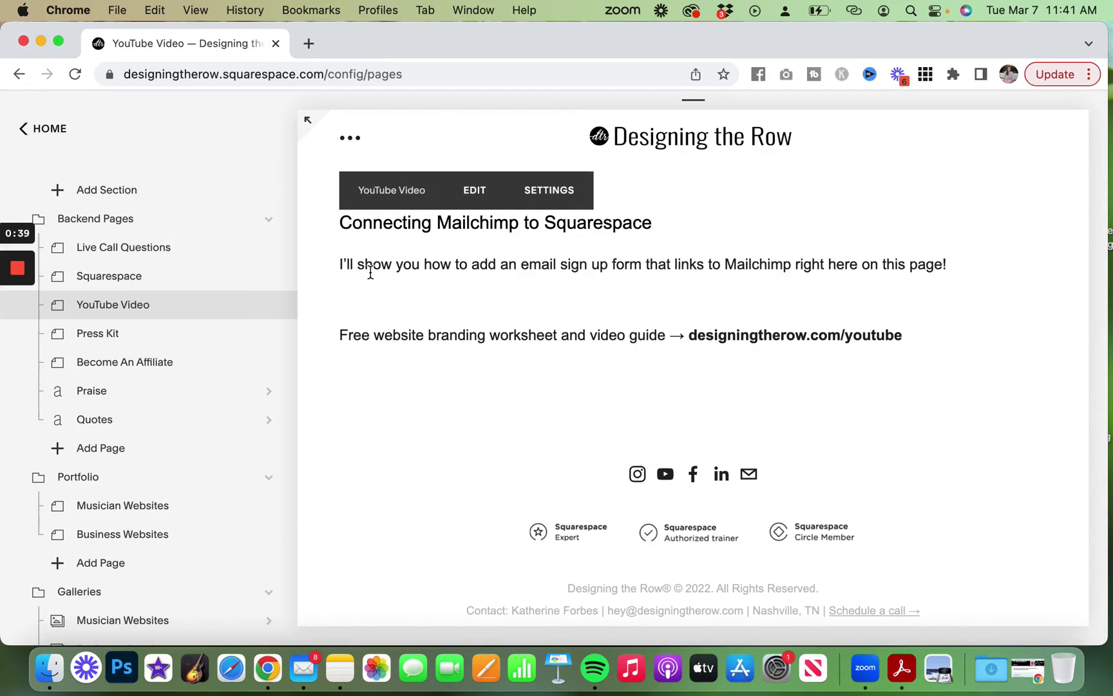
click(477, 194)
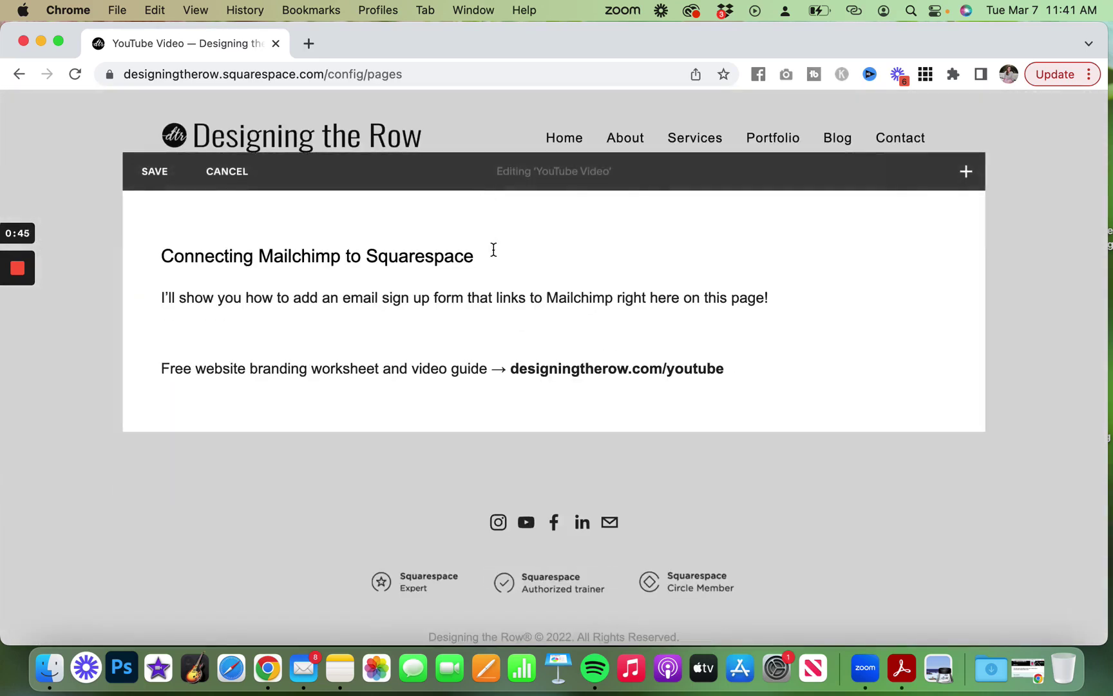
click(554, 316)
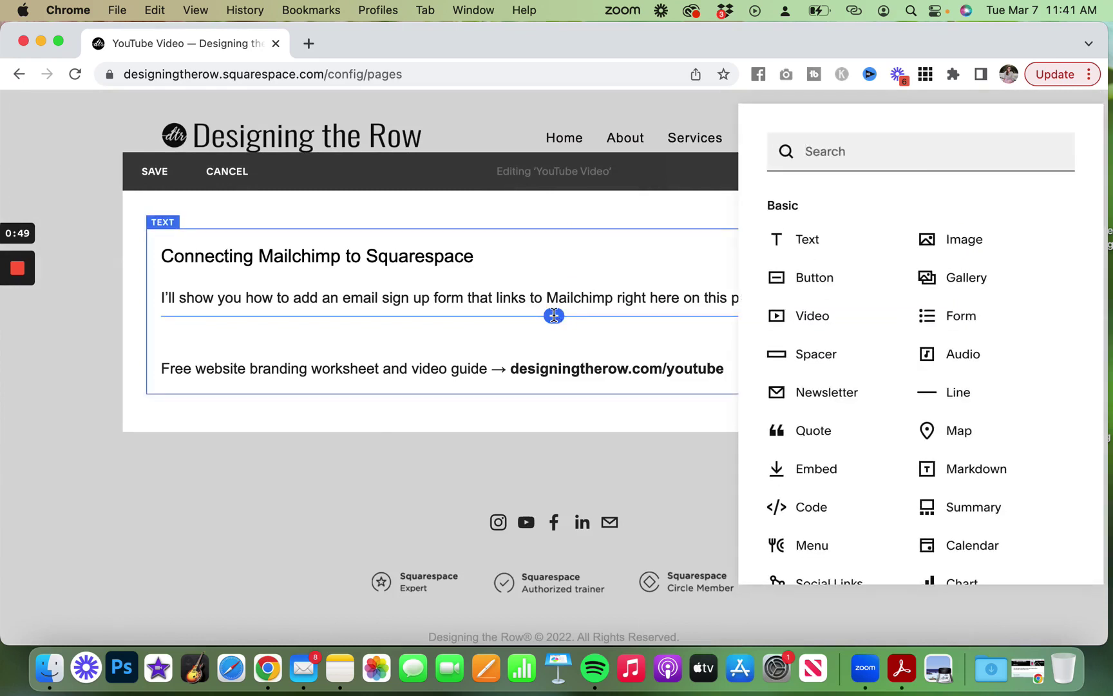
scroll(905, 396, down, 1)
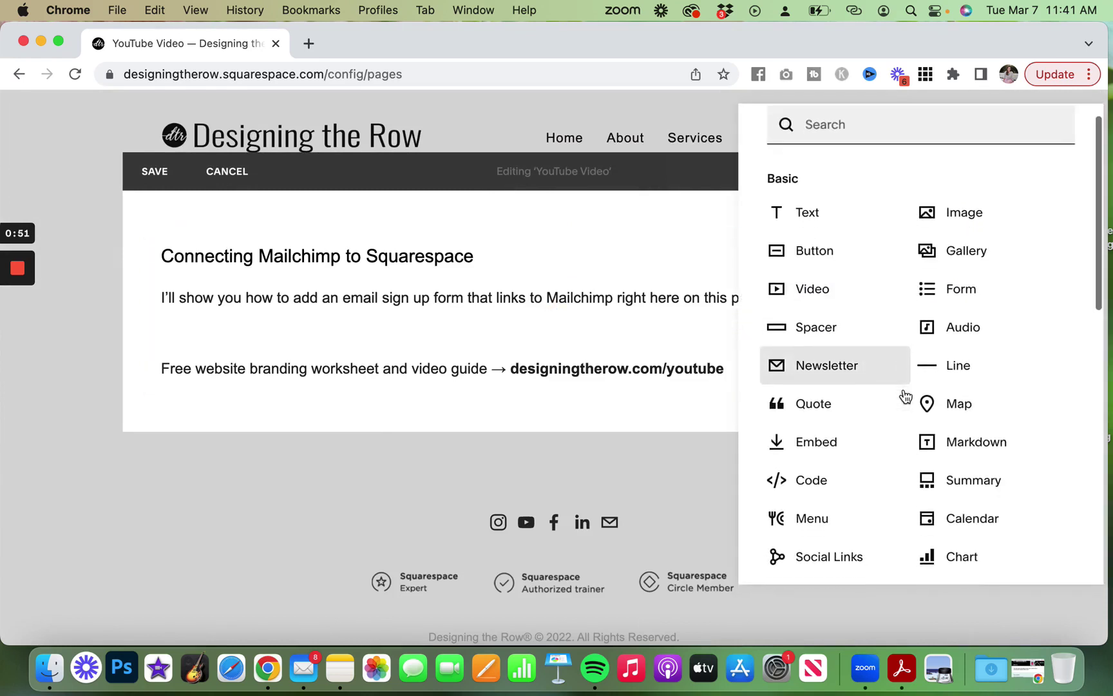
scroll(905, 396, down, 2)
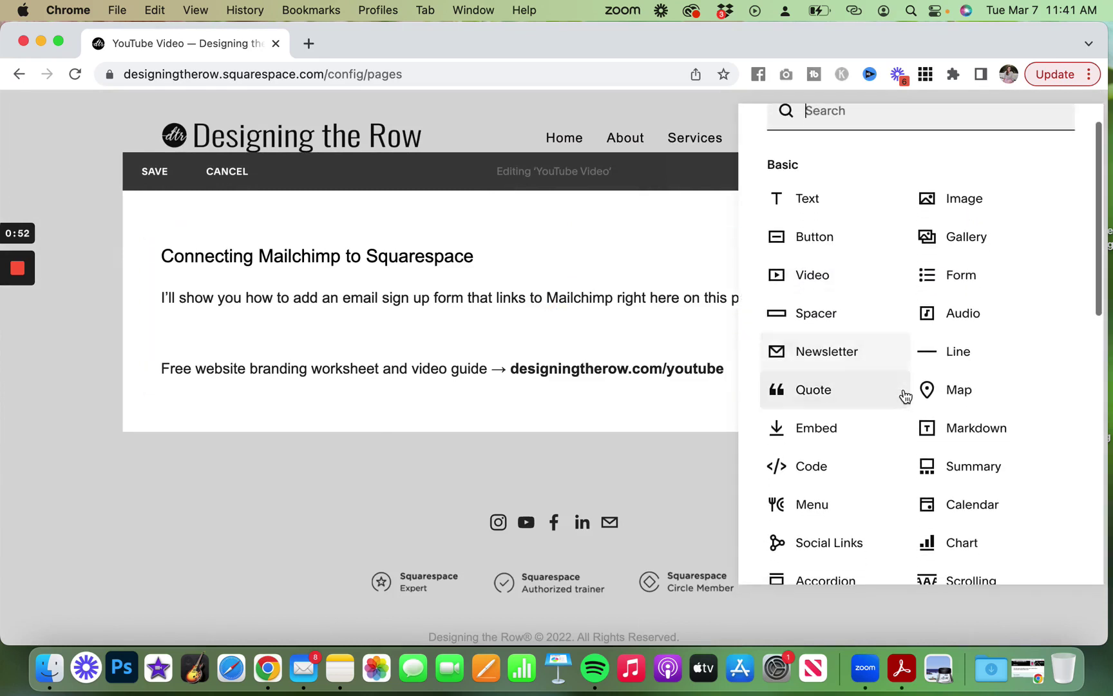
click(830, 341)
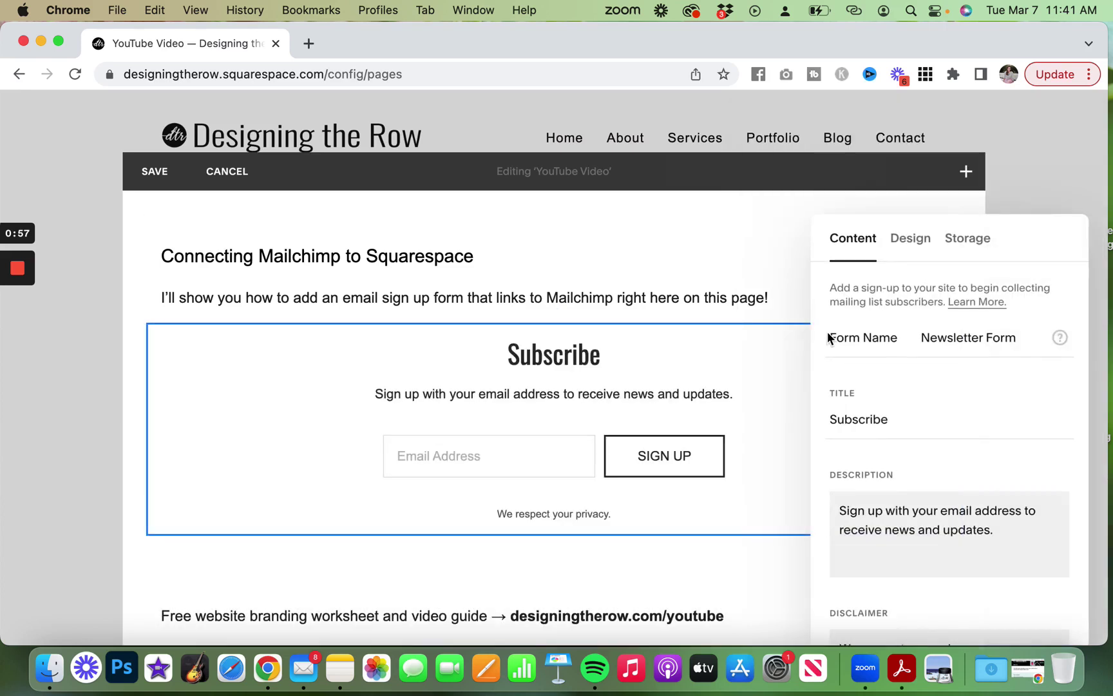
Disconnect Squarespace storage from the Newsletter block and reveal the MailChimp, Zapier and Google Drive options.
click(971, 250)
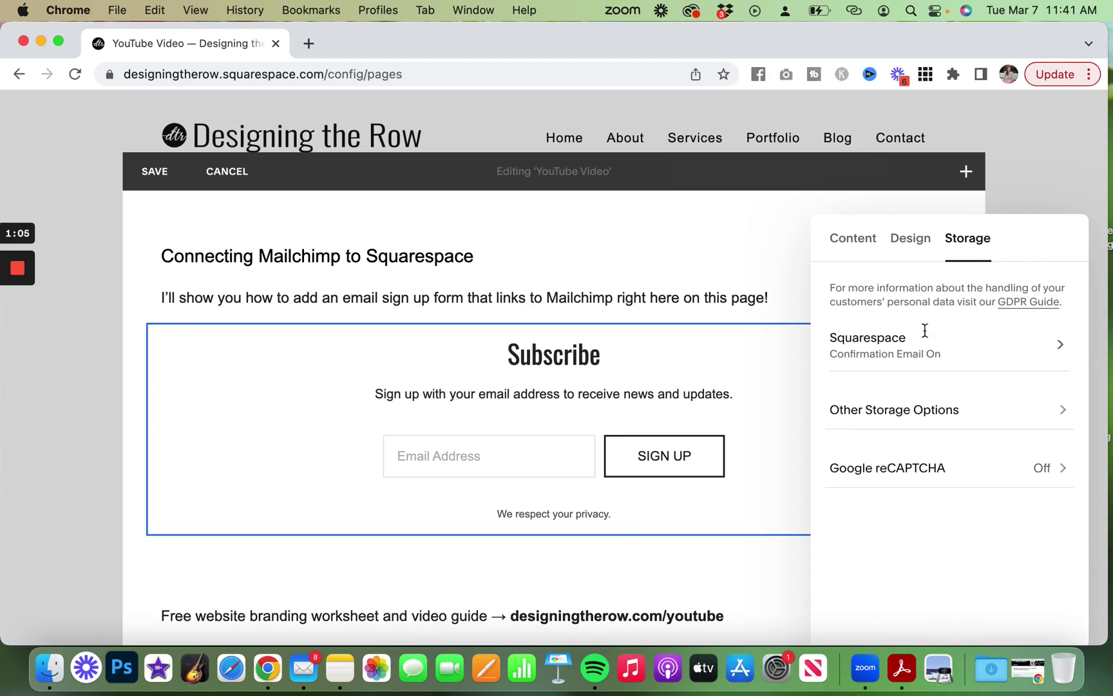
click(891, 351)
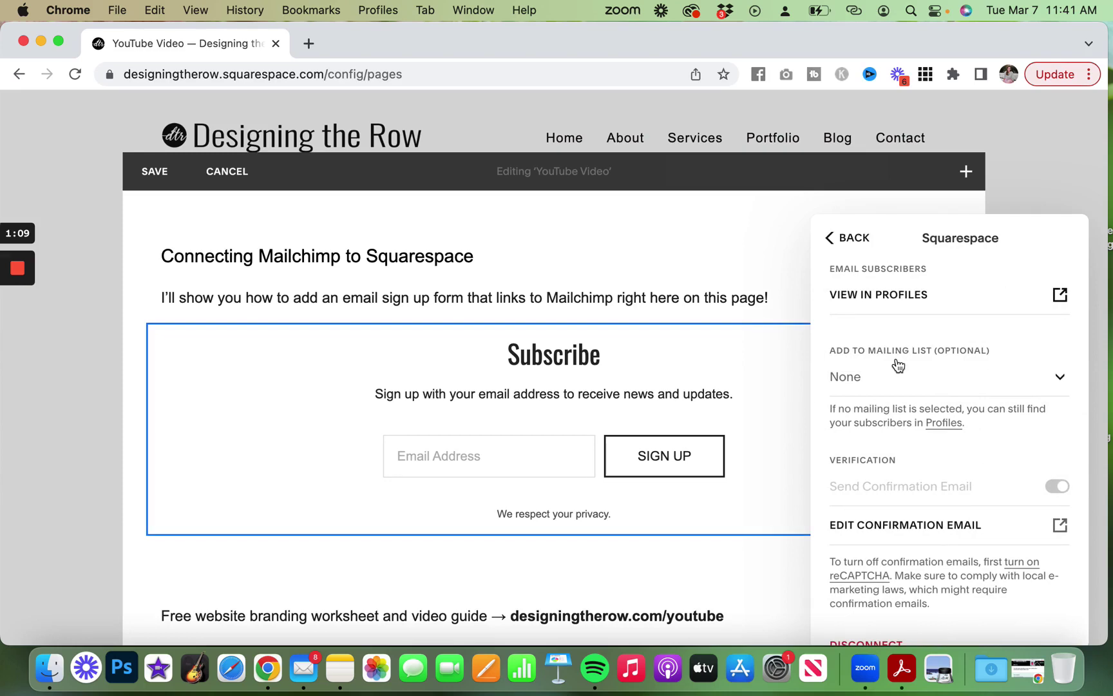
scroll(898, 364, down, 1)
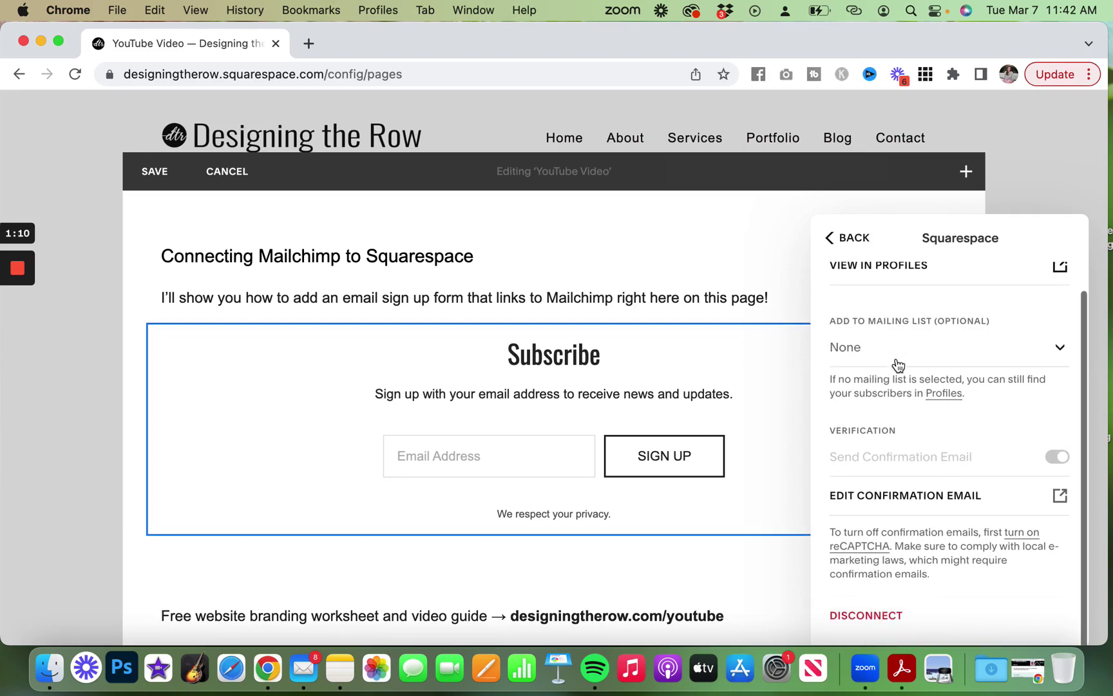
click(866, 615)
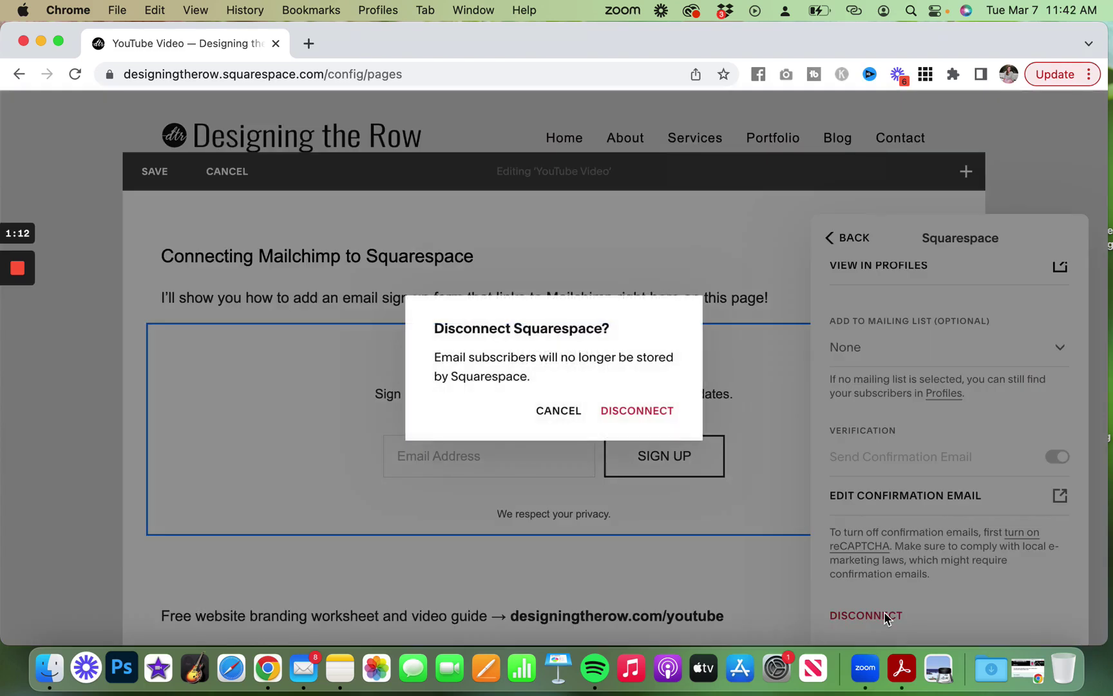
click(635, 412)
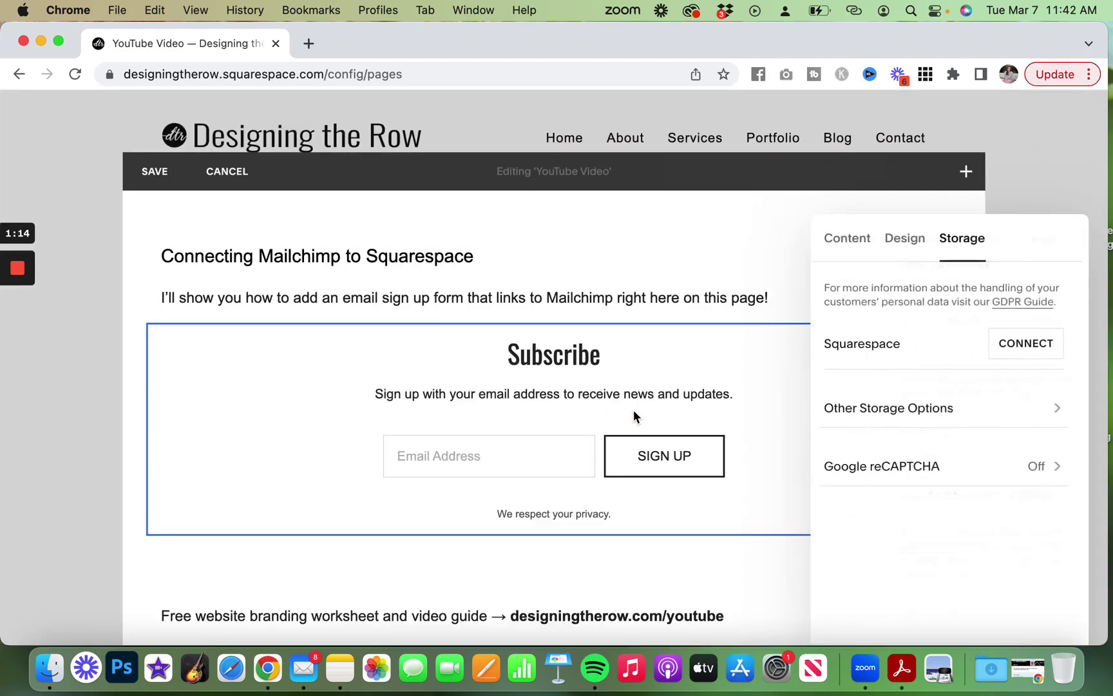
click(895, 411)
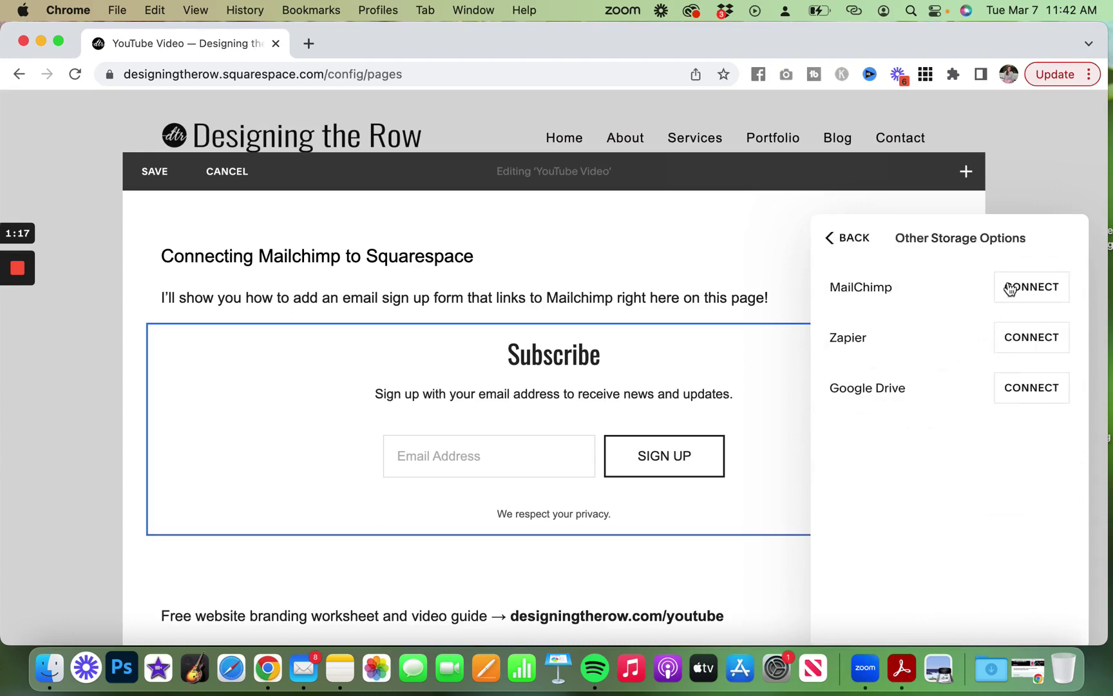
Connect MailChimp: log in with the account e-mail, pick Designing the Row, and allow Squarespace access.
click(1033, 287)
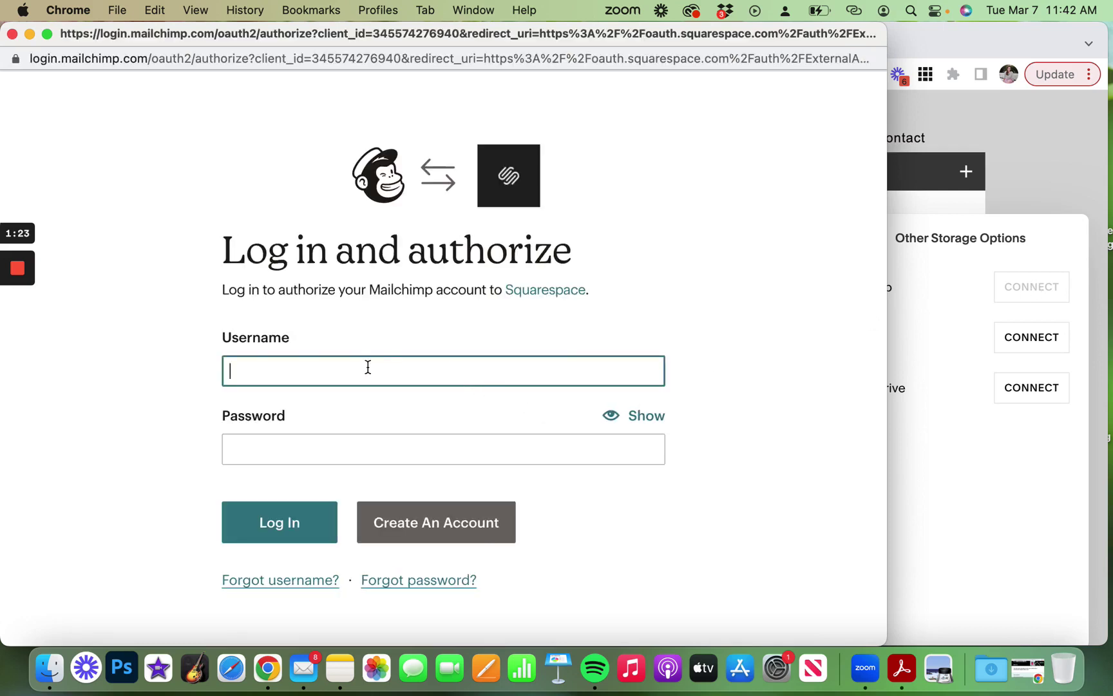
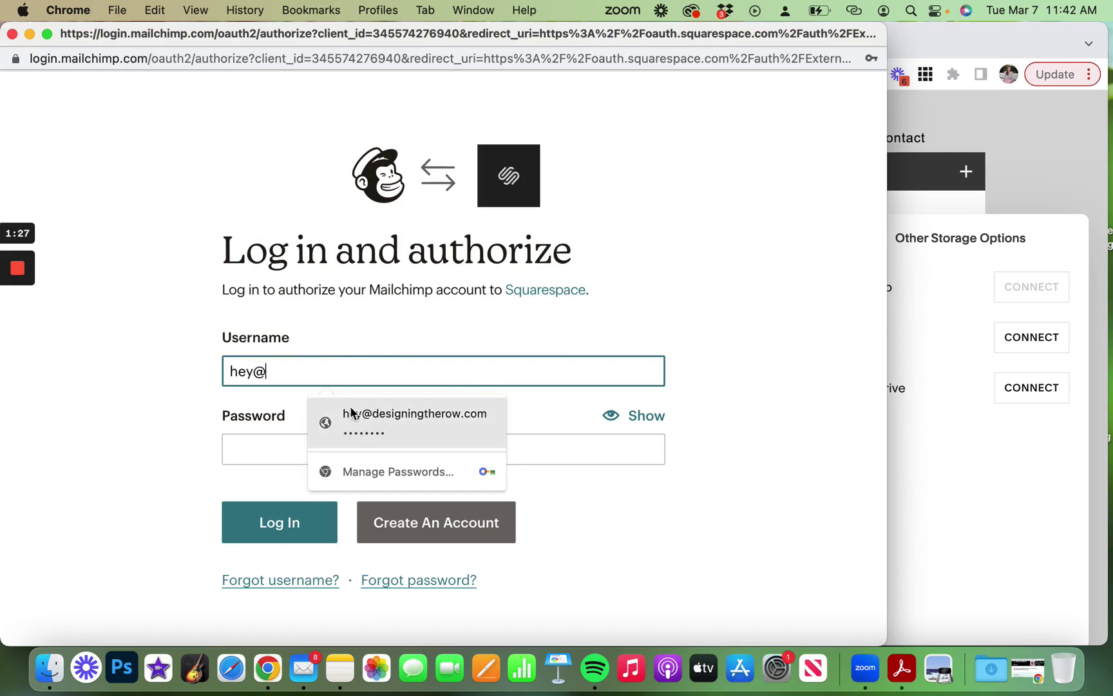
click(277, 525)
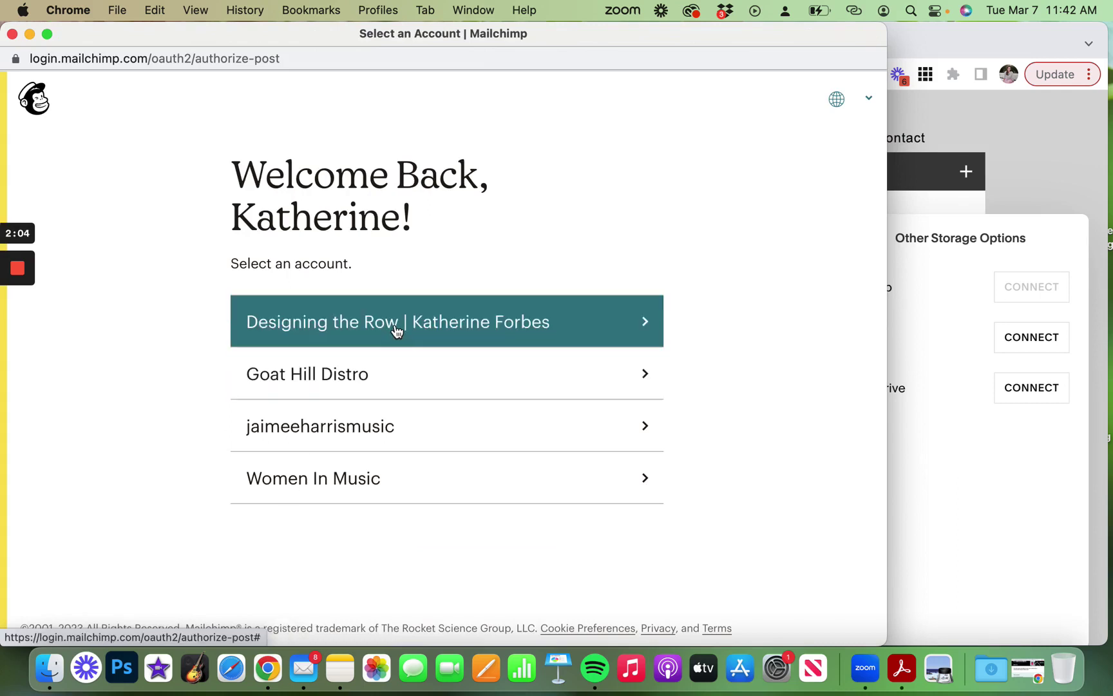
click(396, 330)
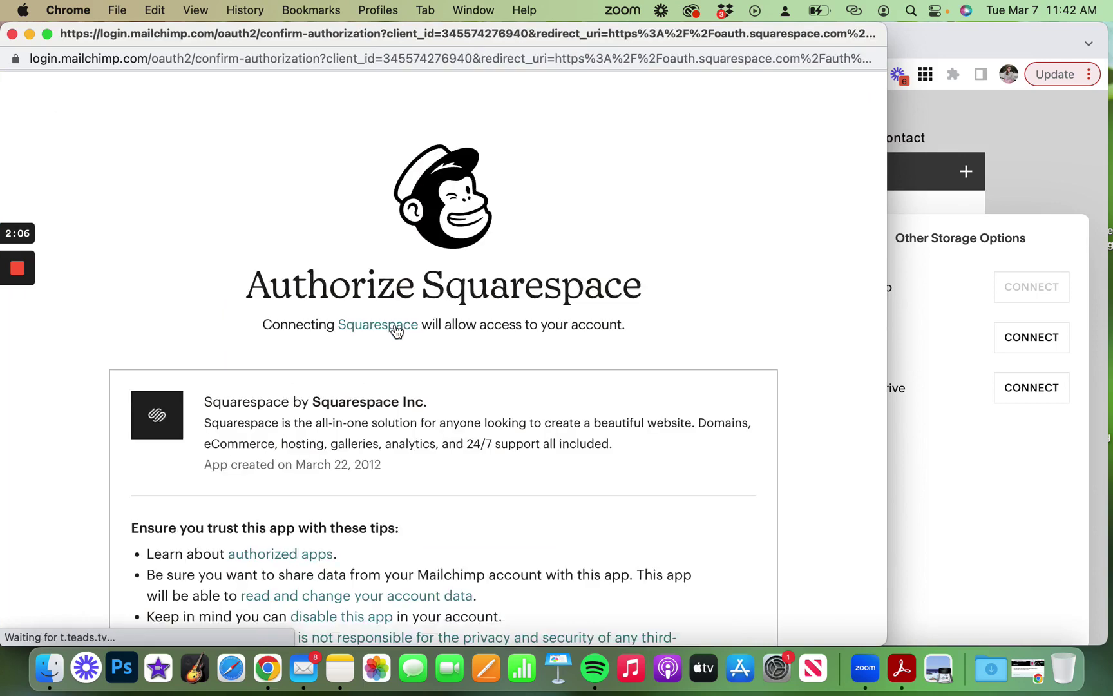
scroll(394, 330, down, 5)
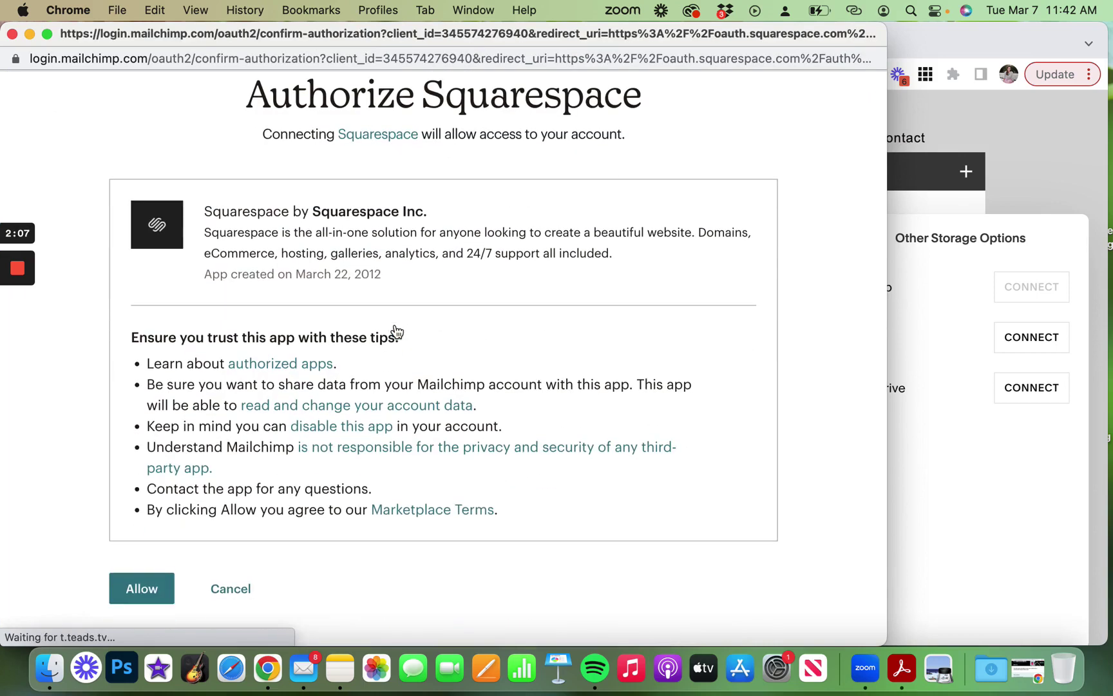
click(124, 586)
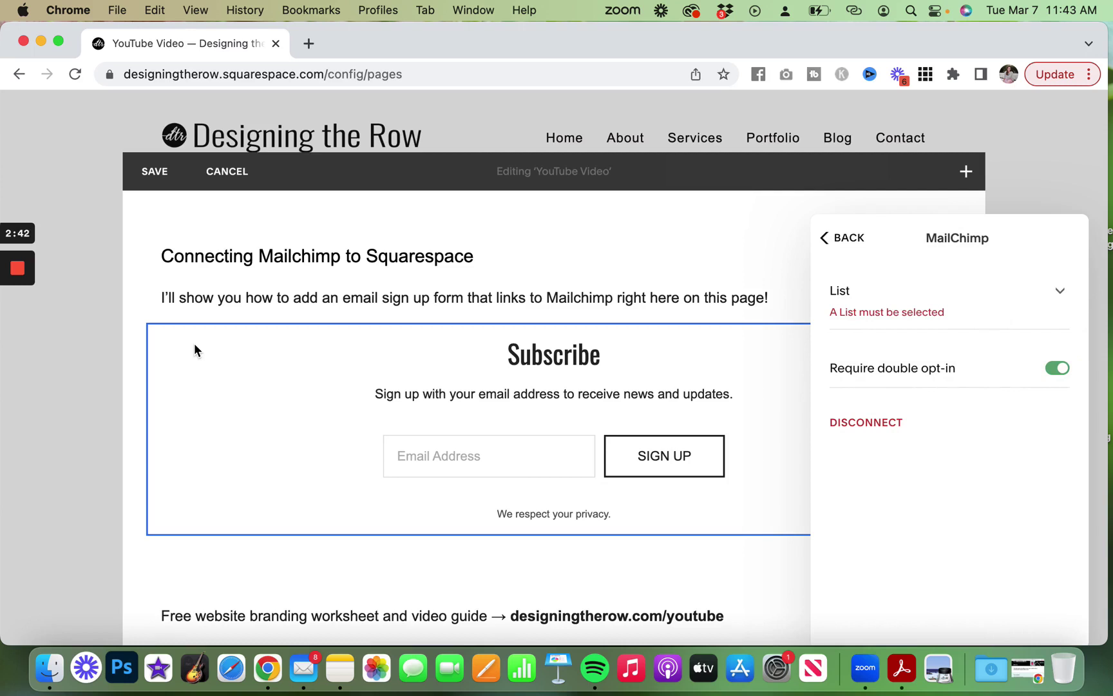
Send the Newsletter block's sign-ups to the Designing the Row Mailchimp list, then return to storage options.
click(933, 304)
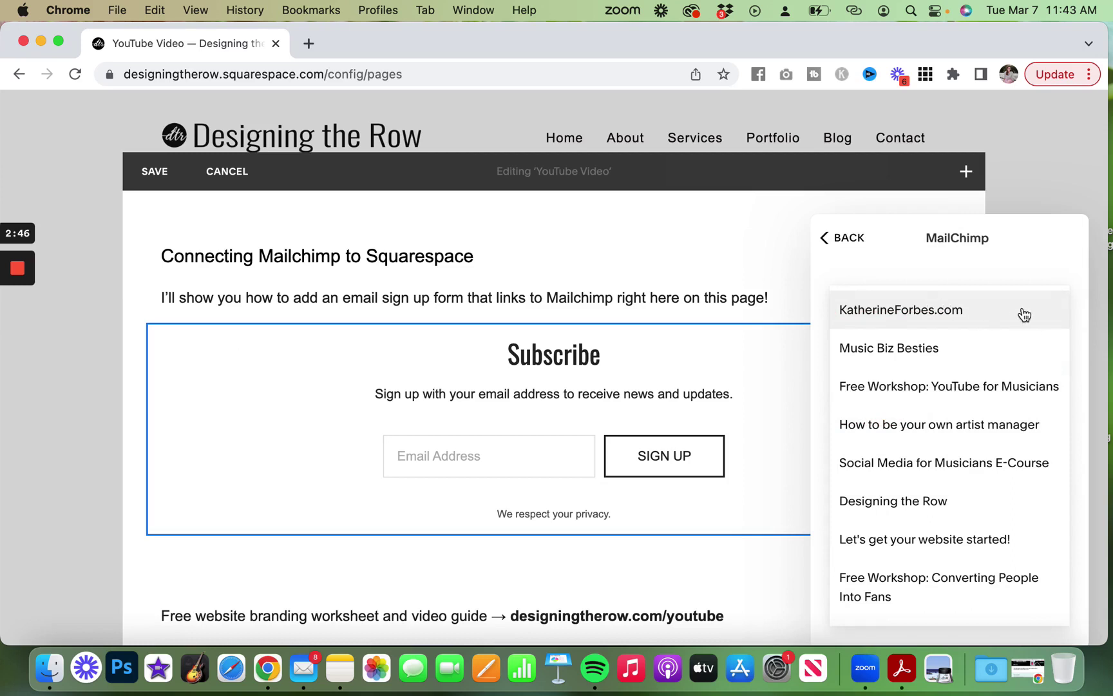
click(952, 501)
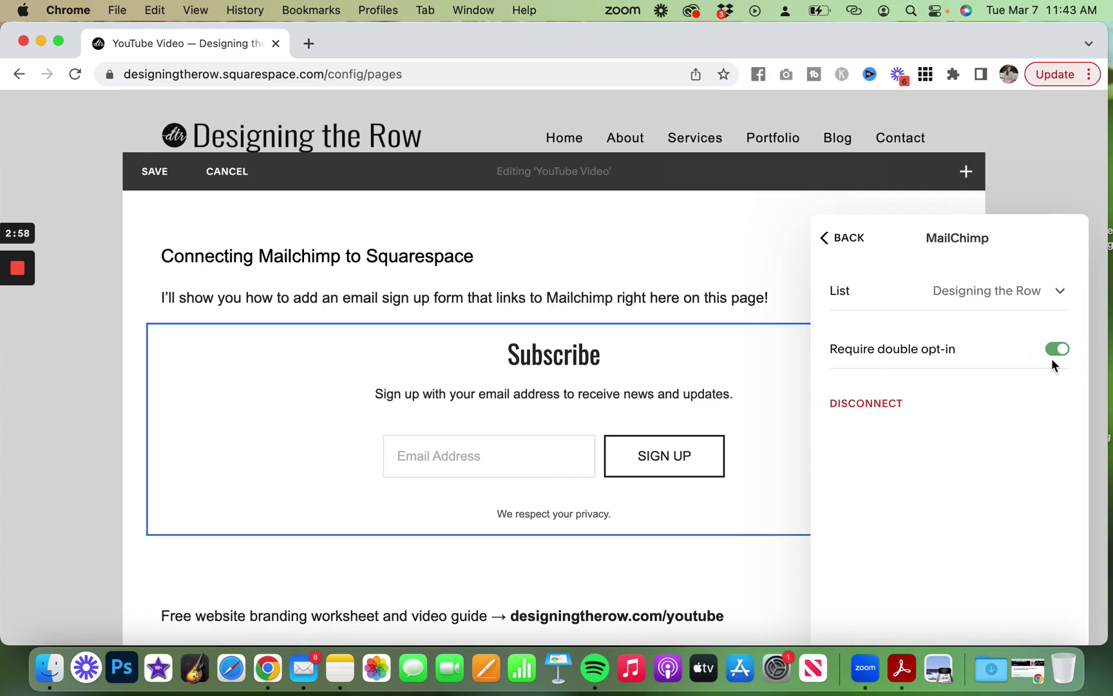
click(848, 250)
click(848, 250)
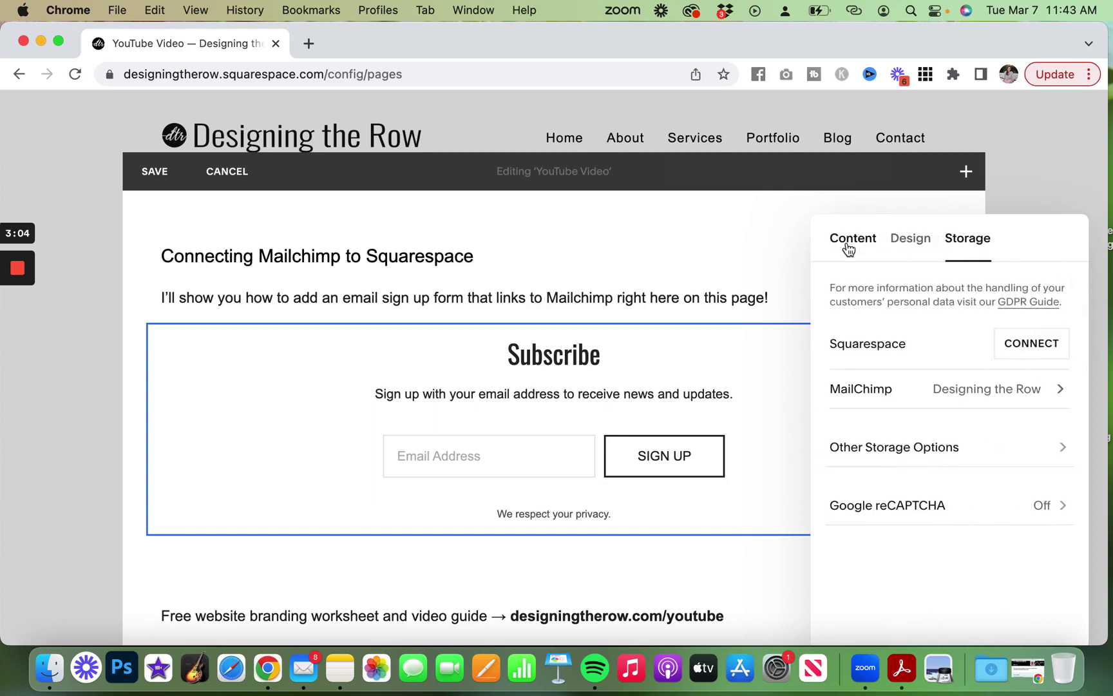
Name the form 'Designing the Row Email Sign Up' and title it 'Get on the email list'.
click(848, 249)
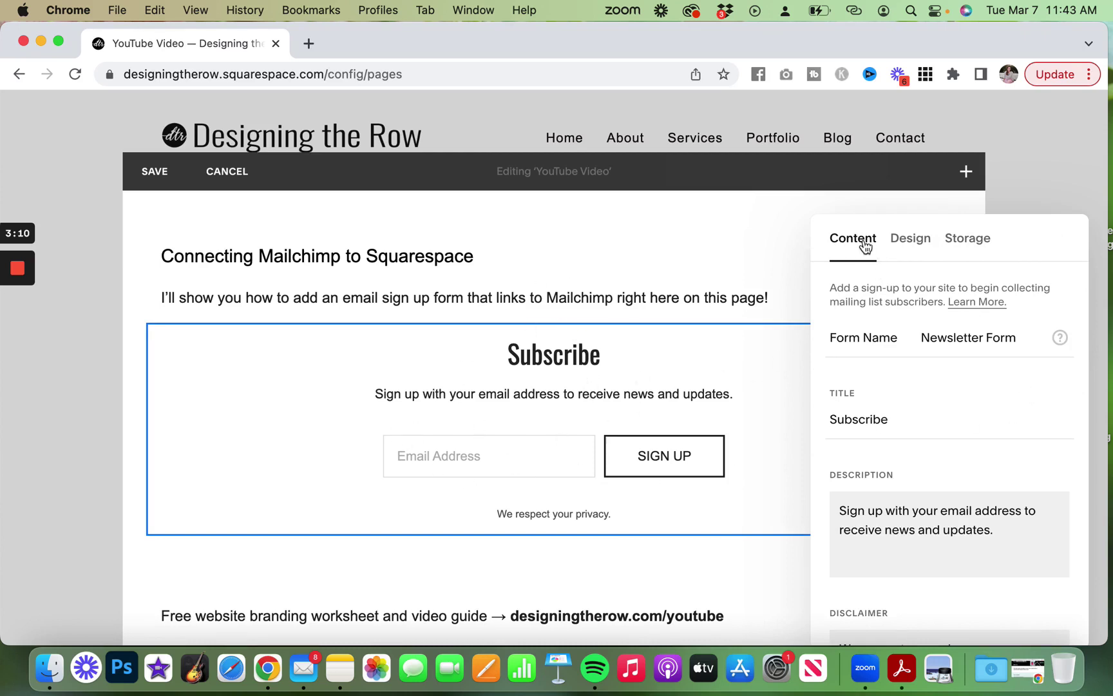
triple_click(956, 339)
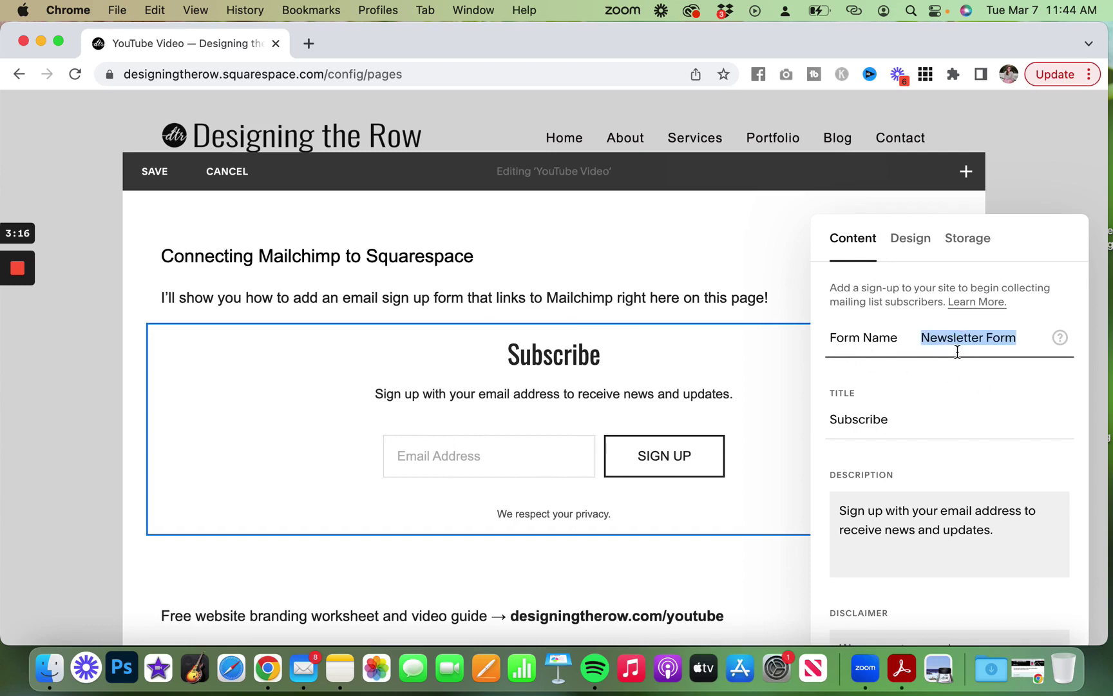
text(Designing the R)
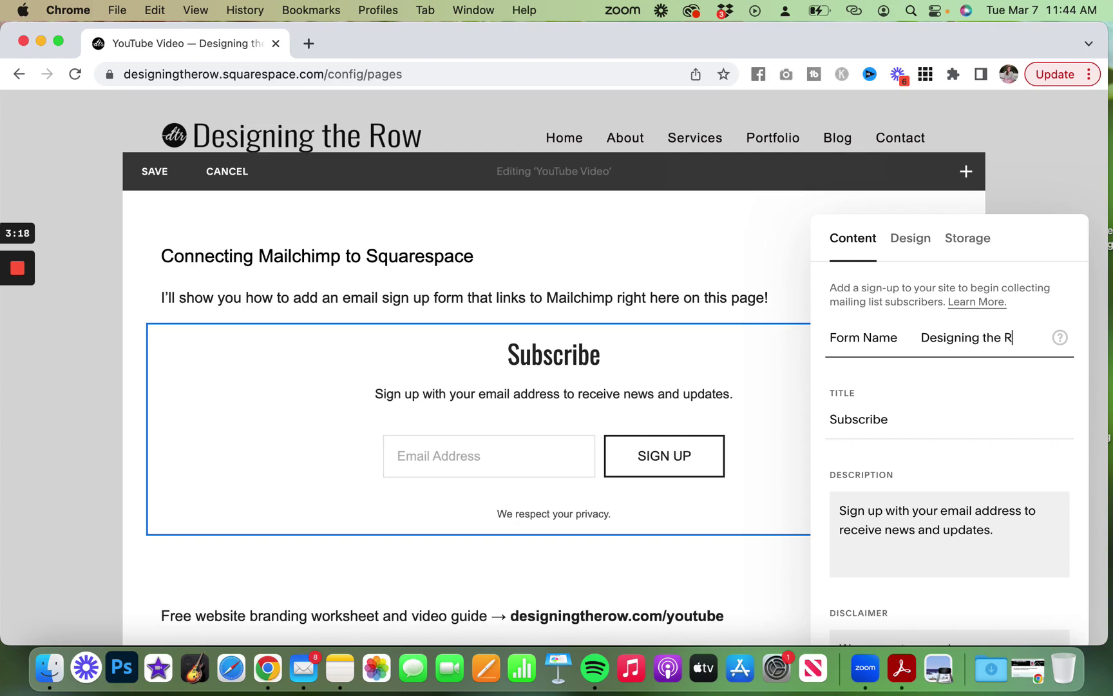
text(ow Email Sign Up)
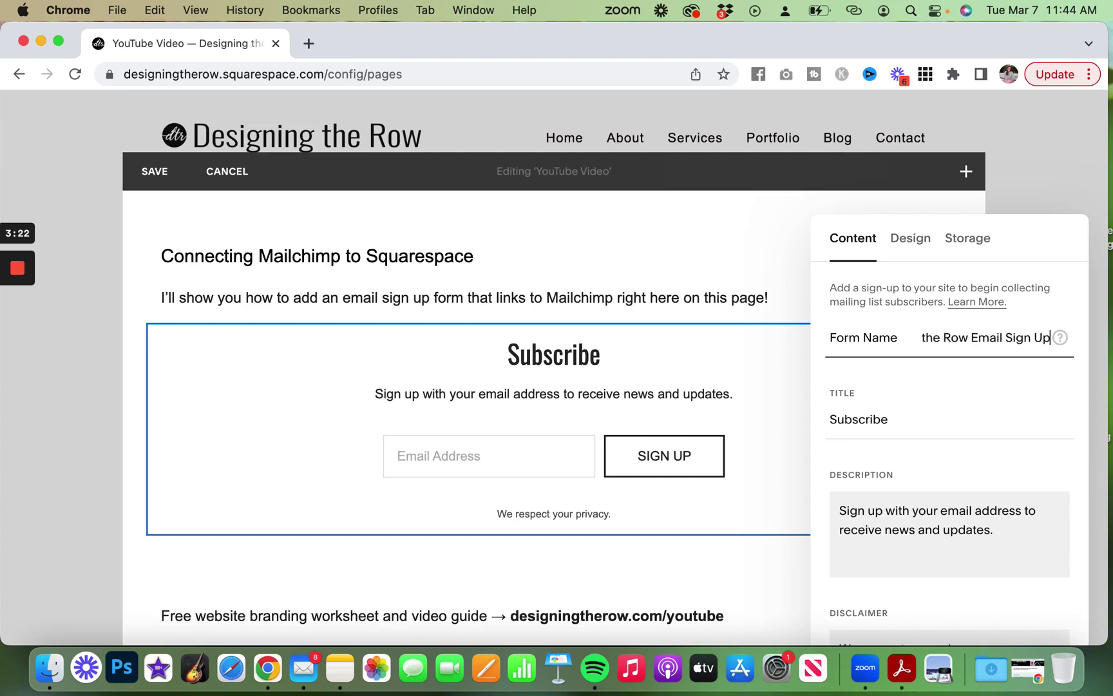
key(Tab)
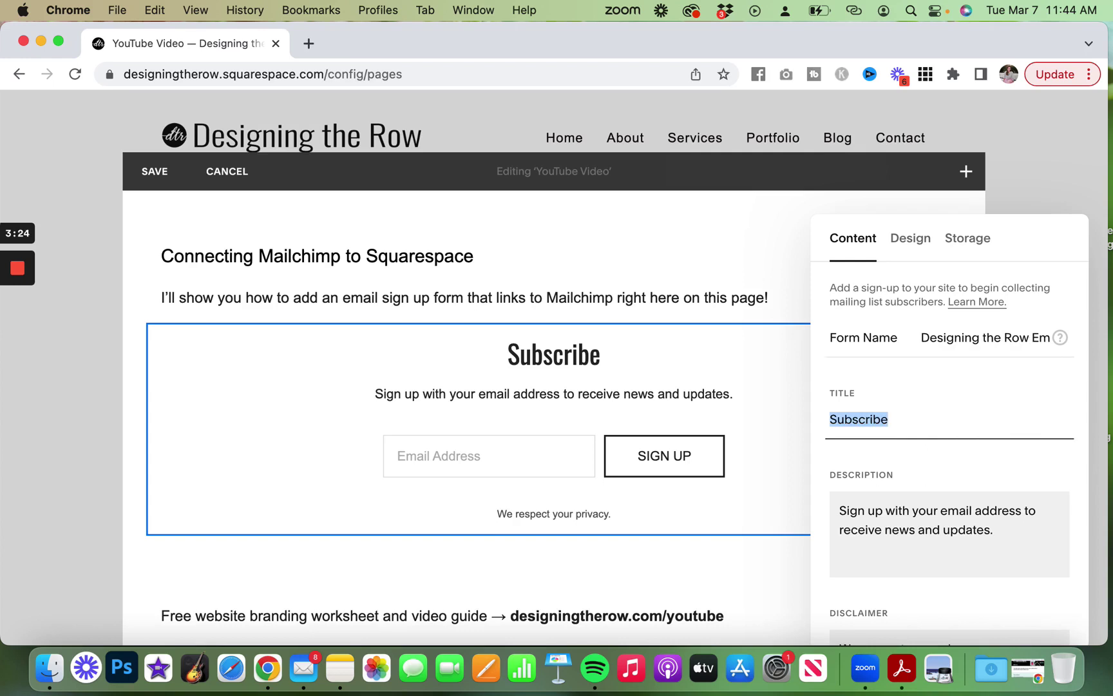
text(Get on the e ail)
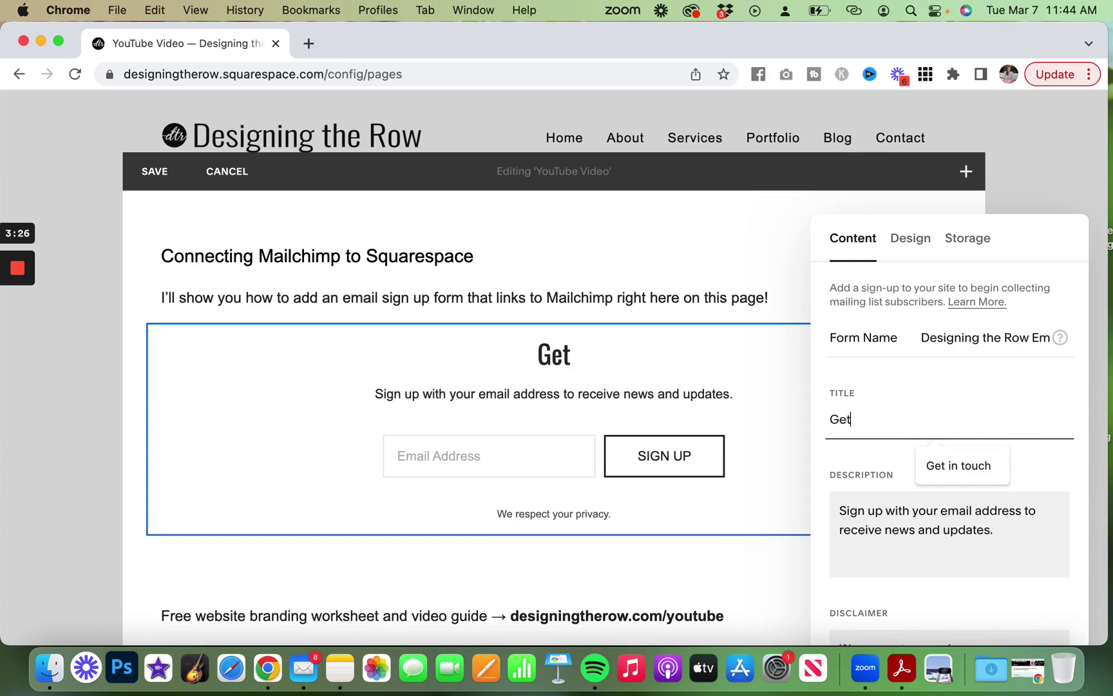
key(BackSpace)
key(BackSpace)
key(BackSpace)
key(BackSpace)
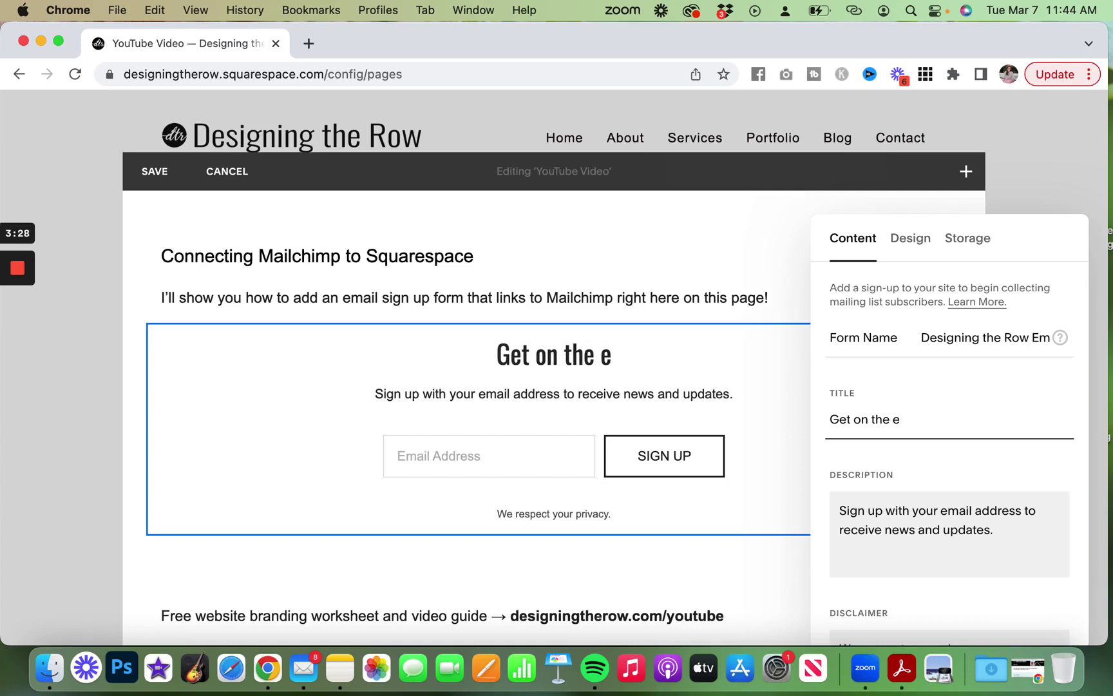
text(mail list)
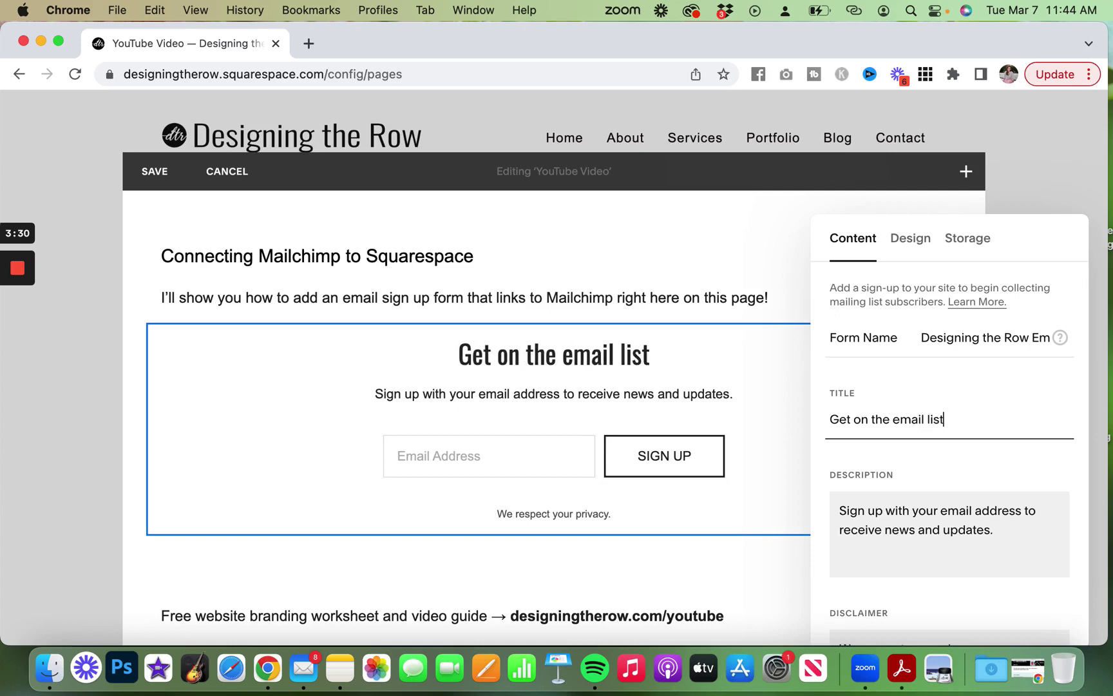
key(Tab)
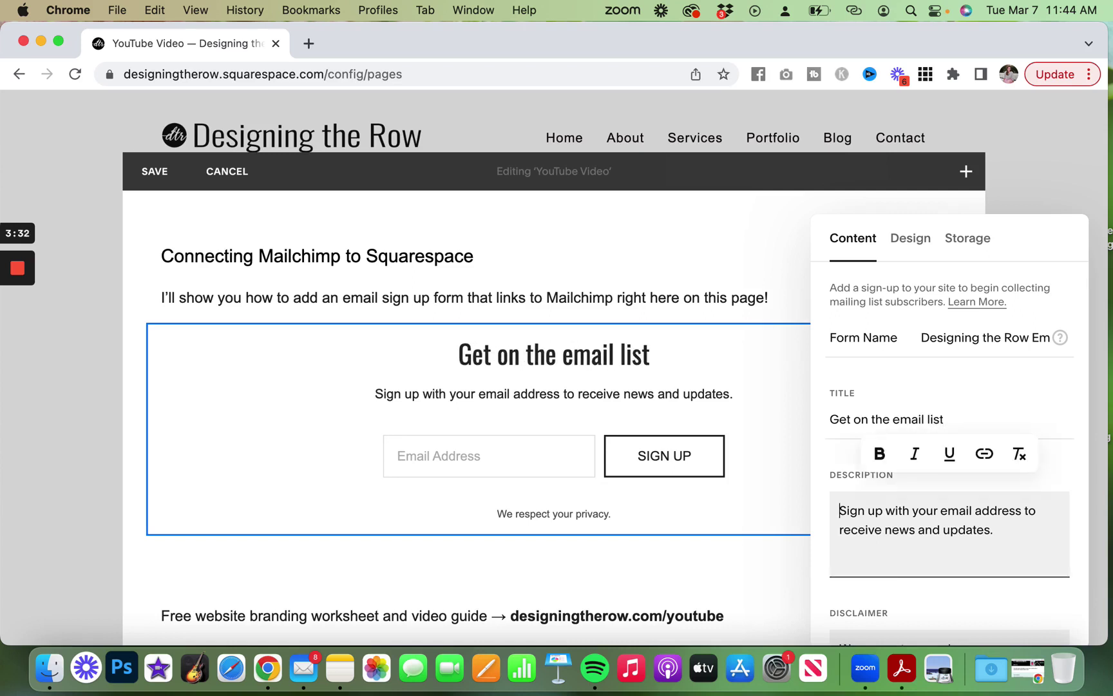
Require the name field so the form shows First and Last Name inputs.
drag(1029, 531, 844, 506)
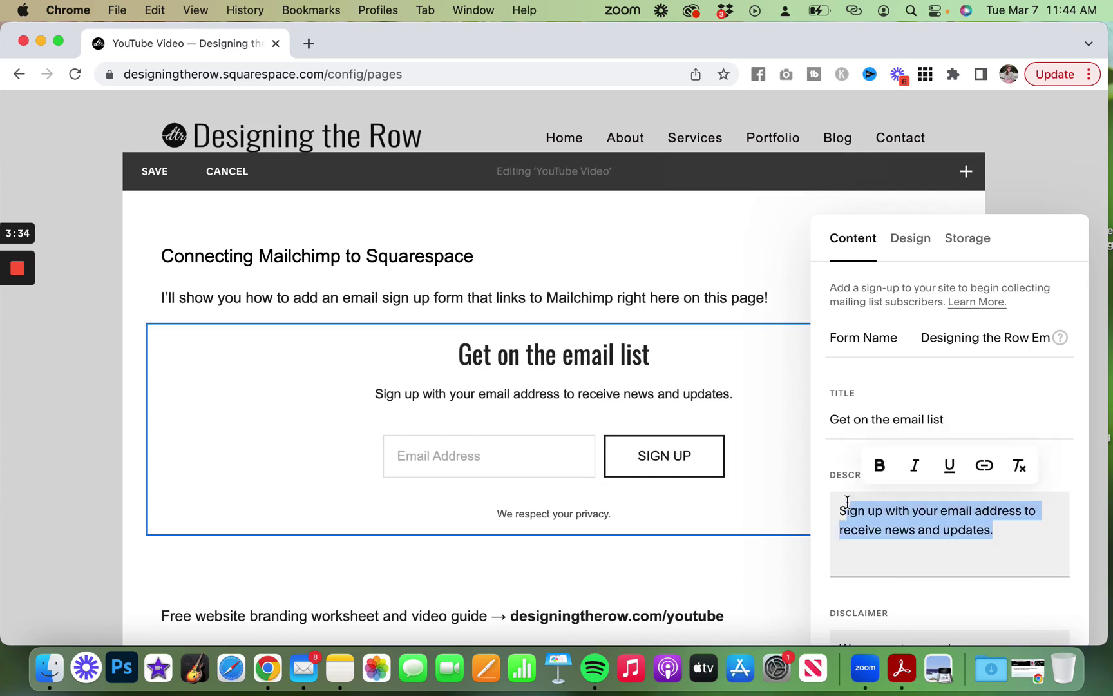
scroll(845, 503, down, 3)
click(947, 425)
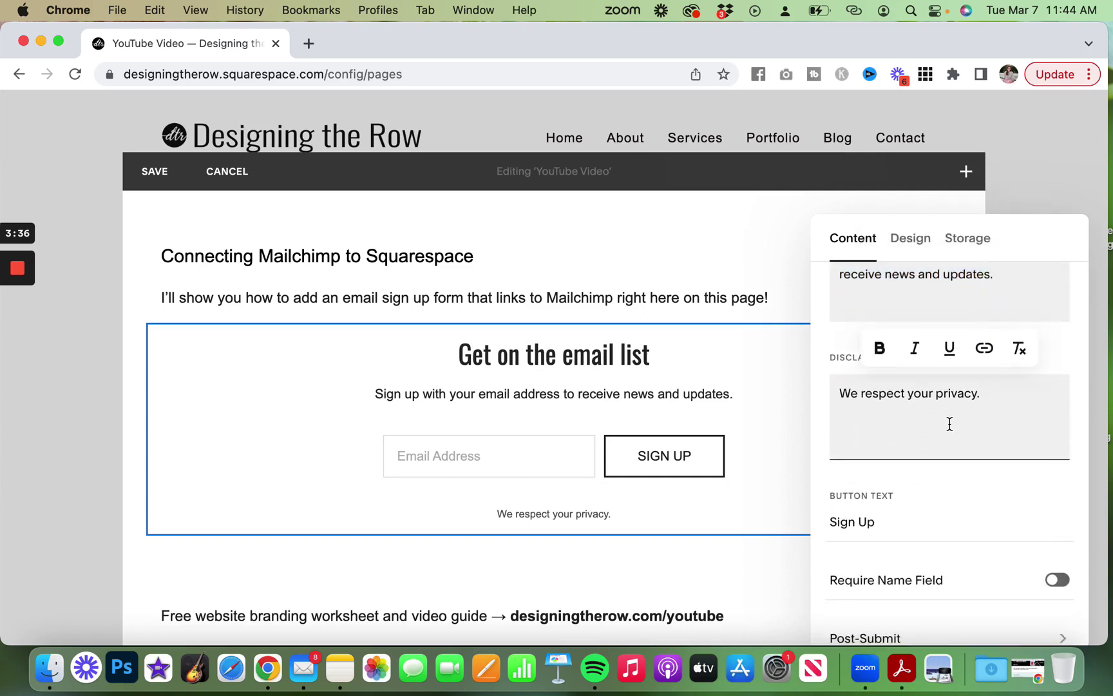
scroll(949, 423, down, 1)
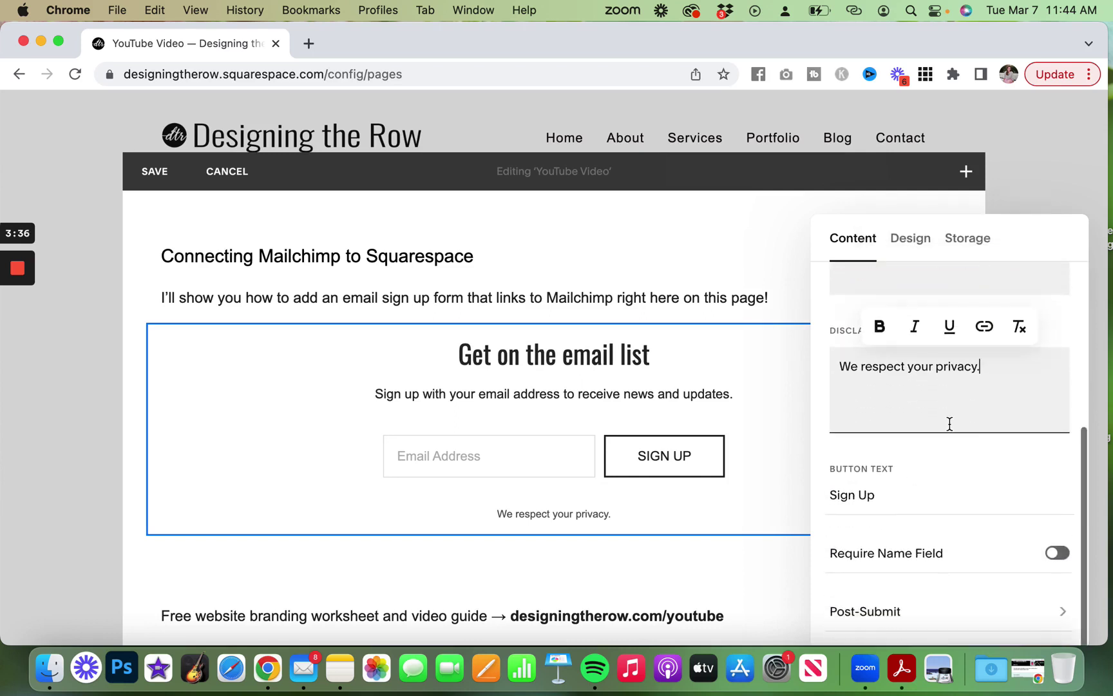
click(1057, 554)
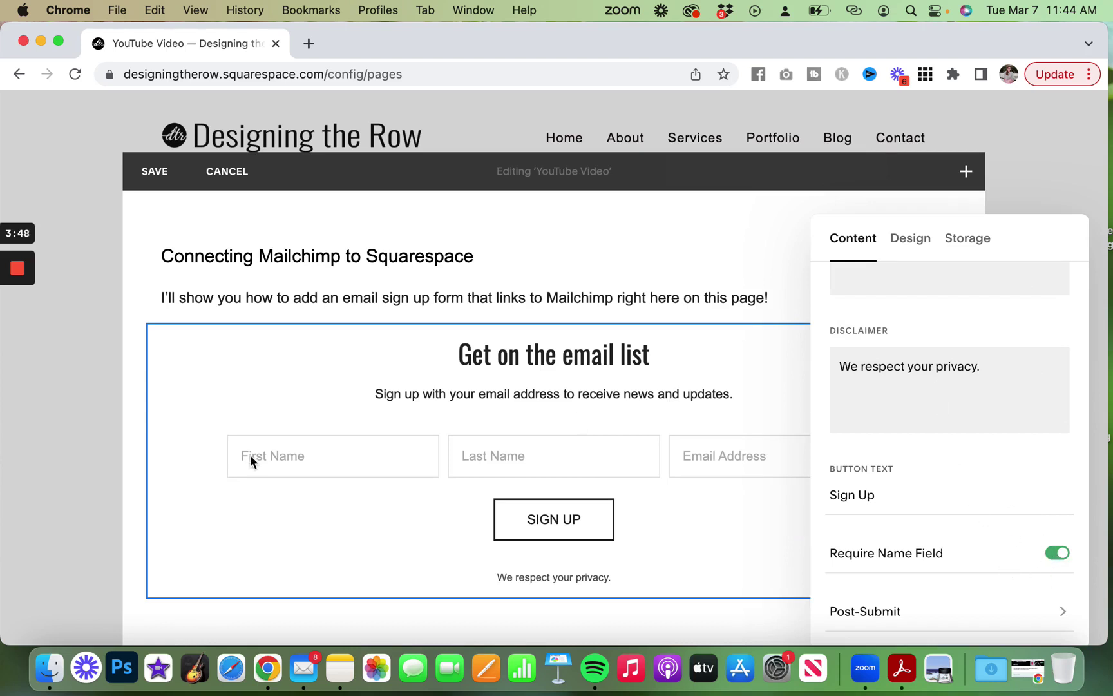
Save the page and view the live YouTube Video page full-width with the new sign-up form.
click(122, 318)
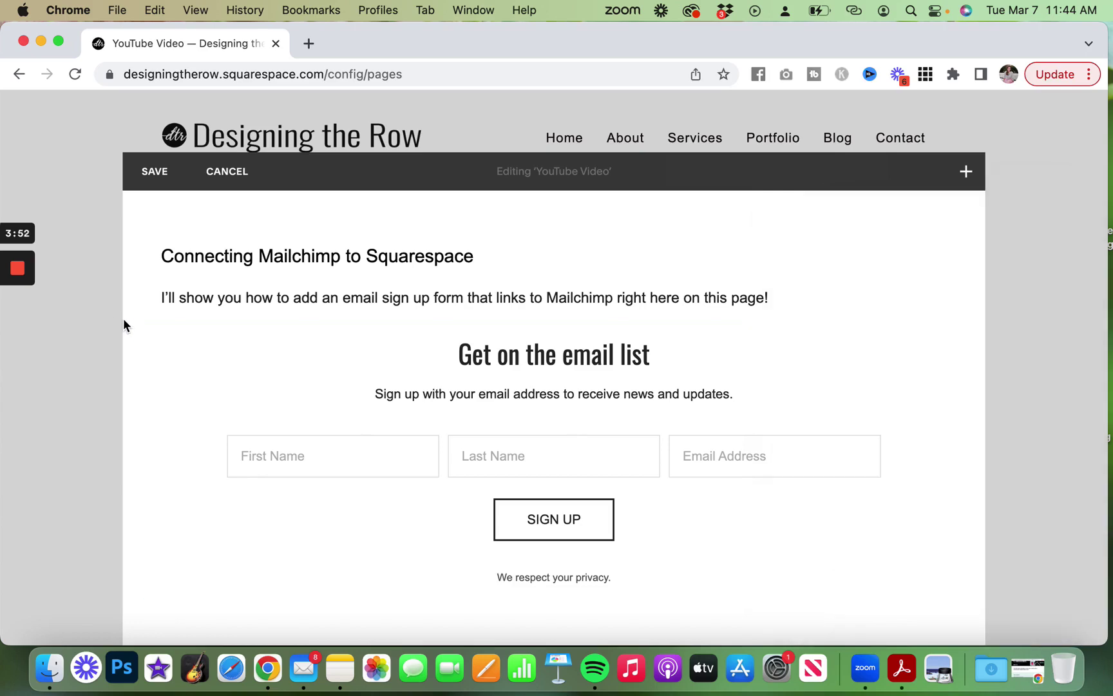
click(154, 171)
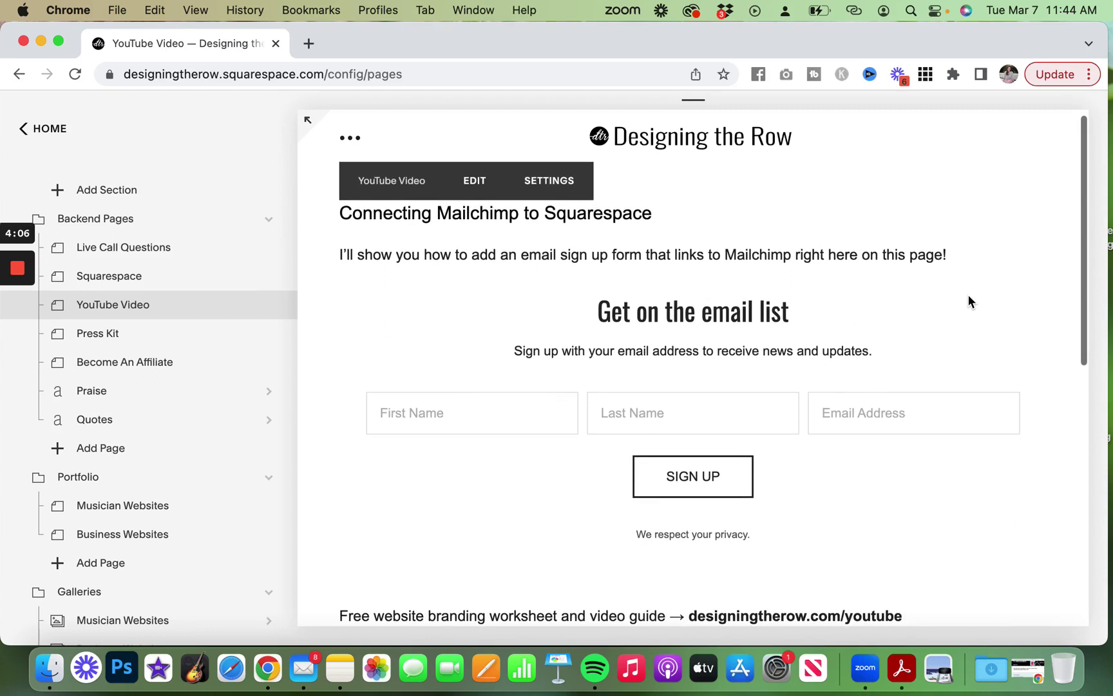
scroll(968, 295, down, 5)
scroll(968, 295, down, 2)
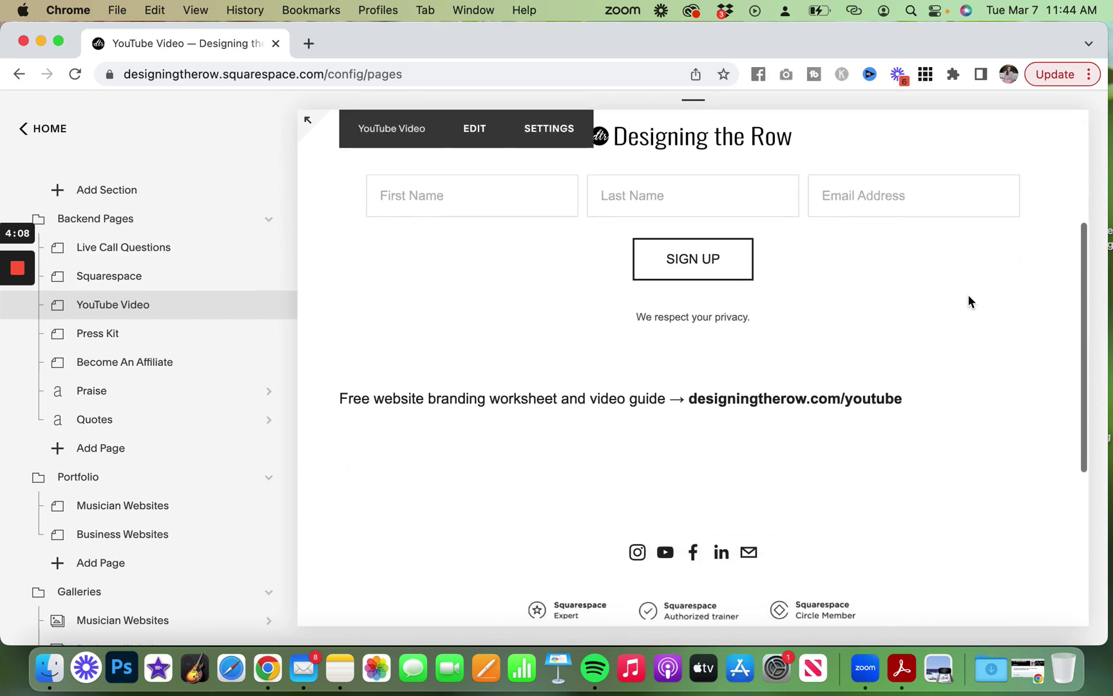
click(307, 121)
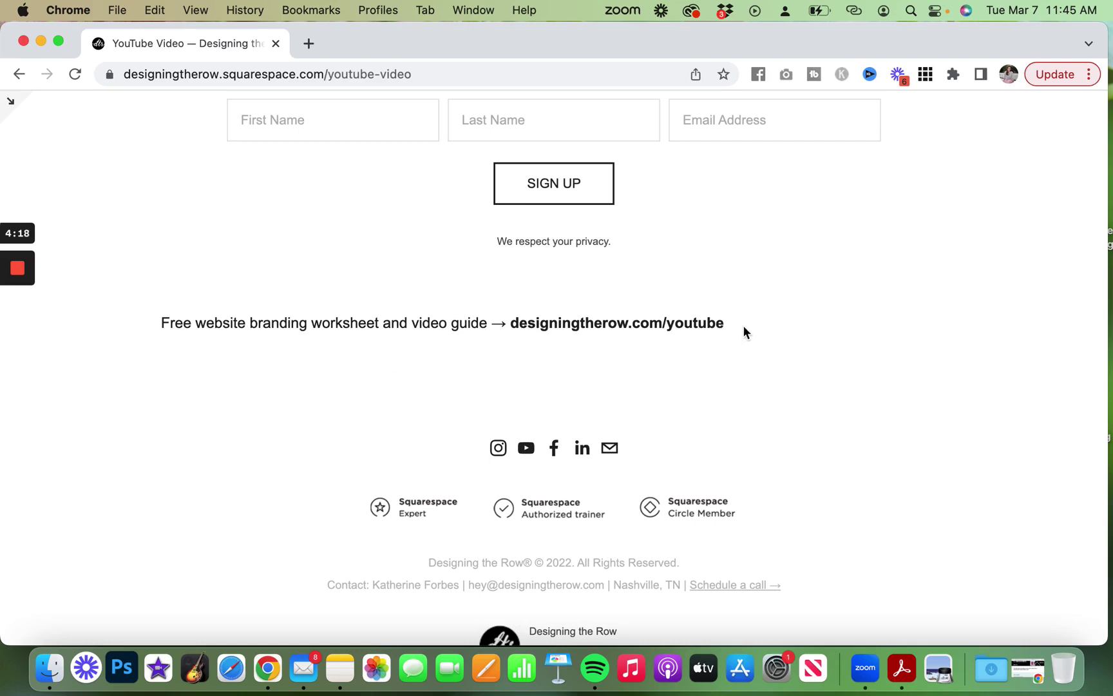
drag(744, 326, 510, 326)
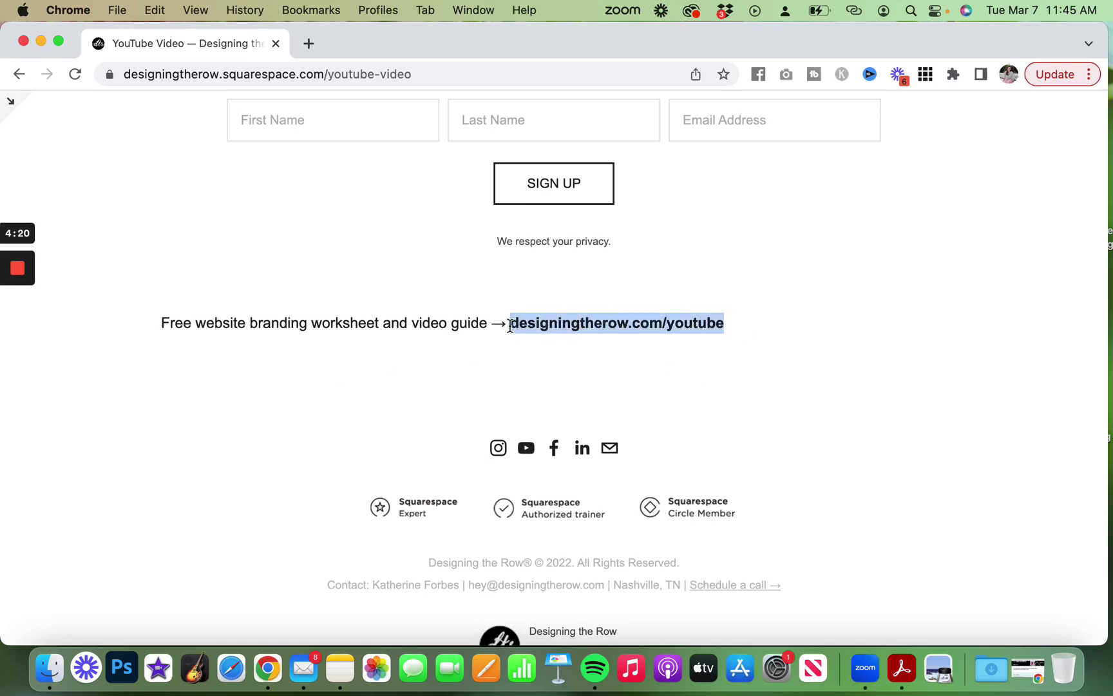